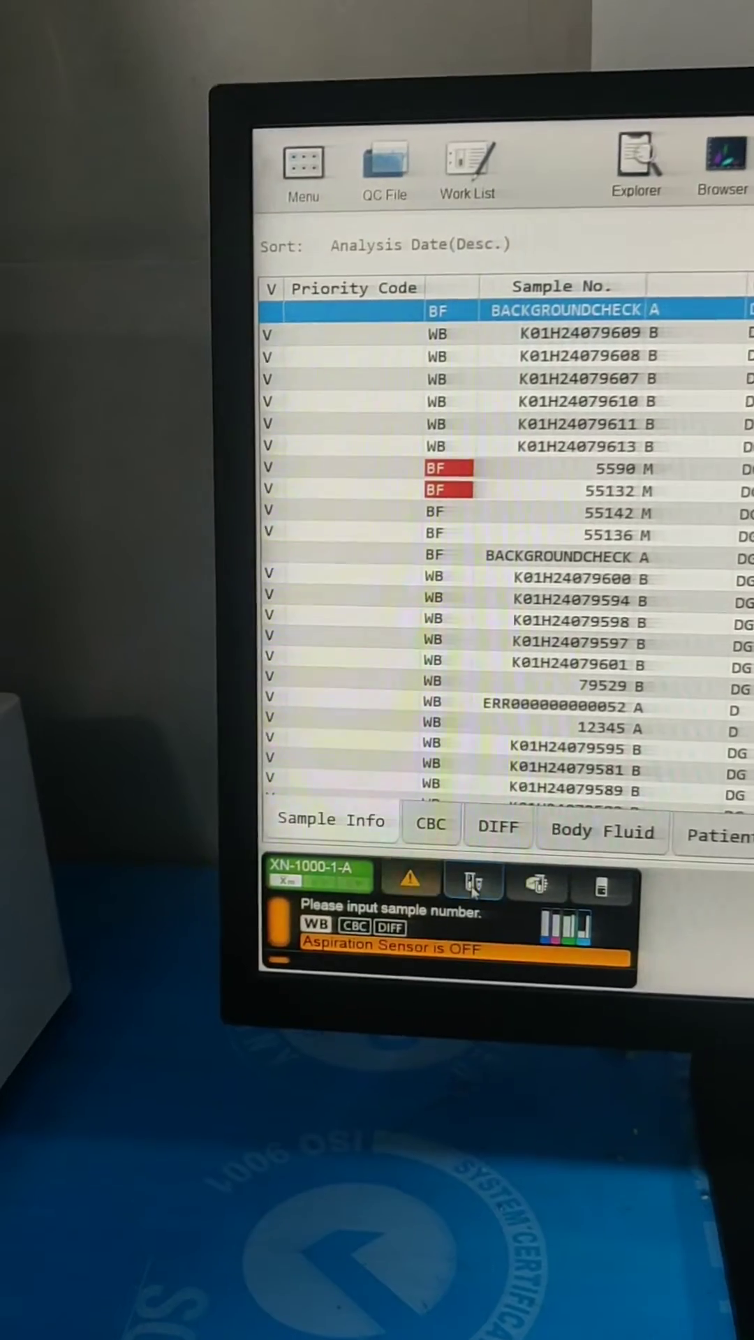
- Choose Body Fluid as the measurement mode from the status-bar mode selector
left_click(482, 858)
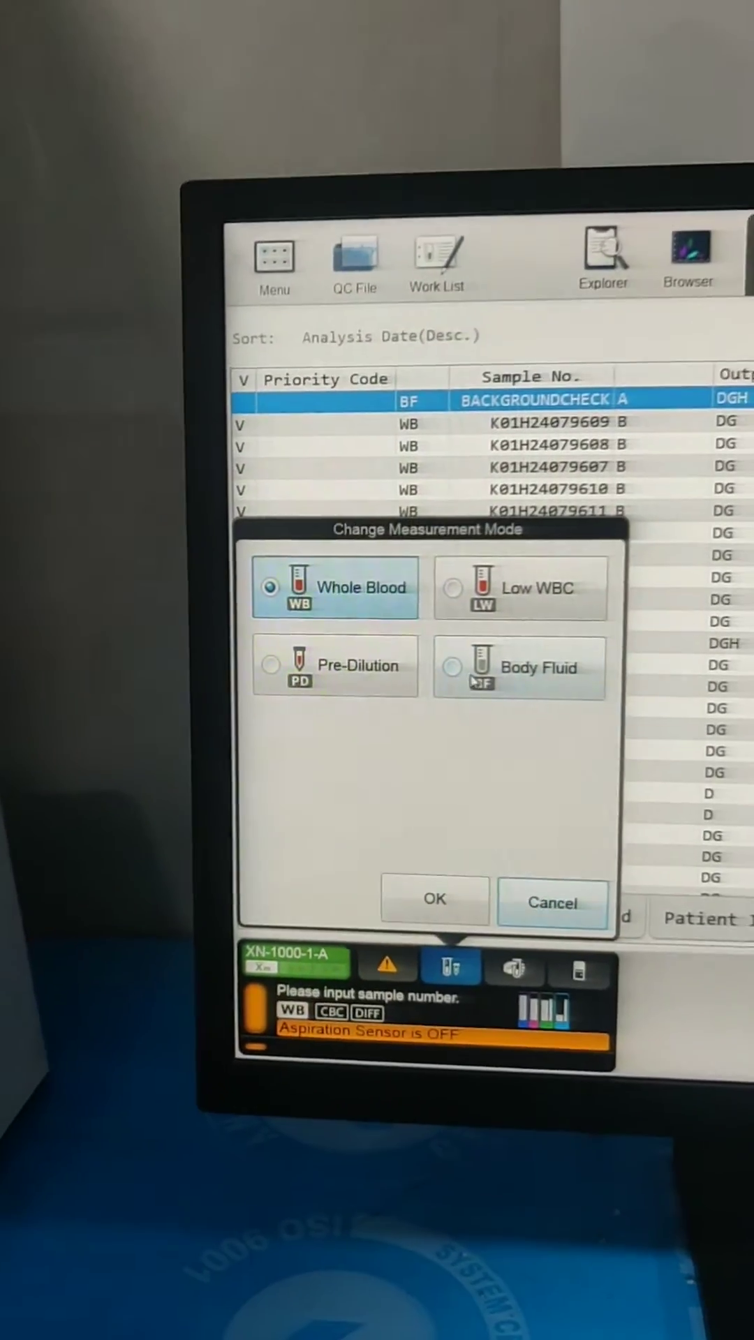
left_click(492, 671)
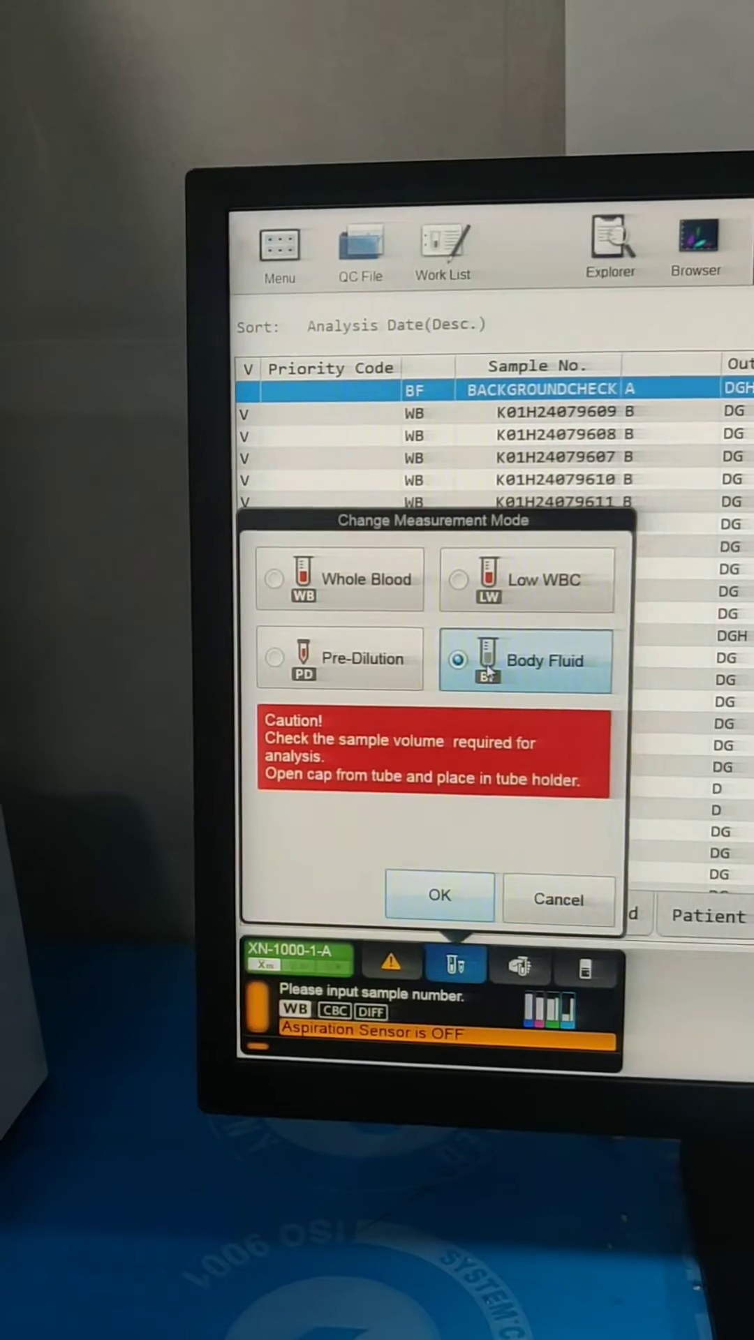
- Confirm Body Fluid mode and select the newest BACKGROUNDCHECK record once the analyzer is ready
left_click(430, 901)
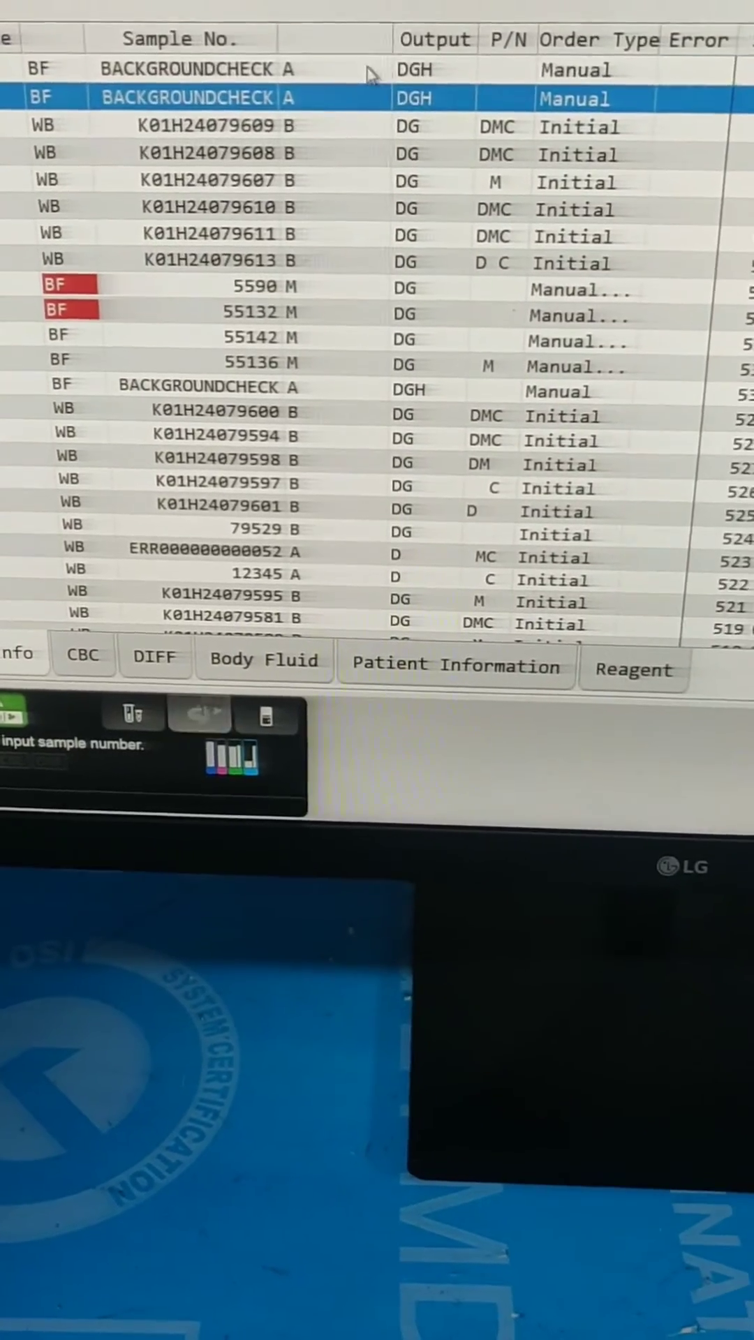
left_click(402, 67)
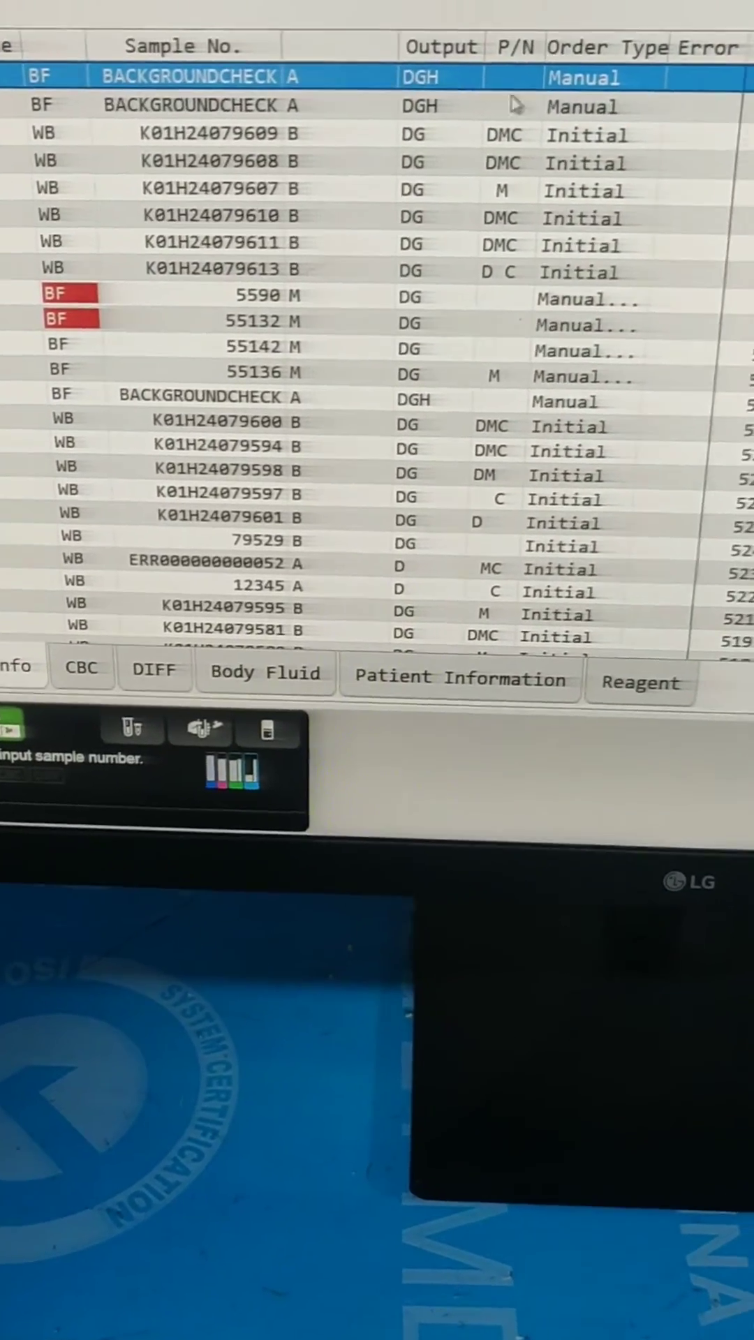